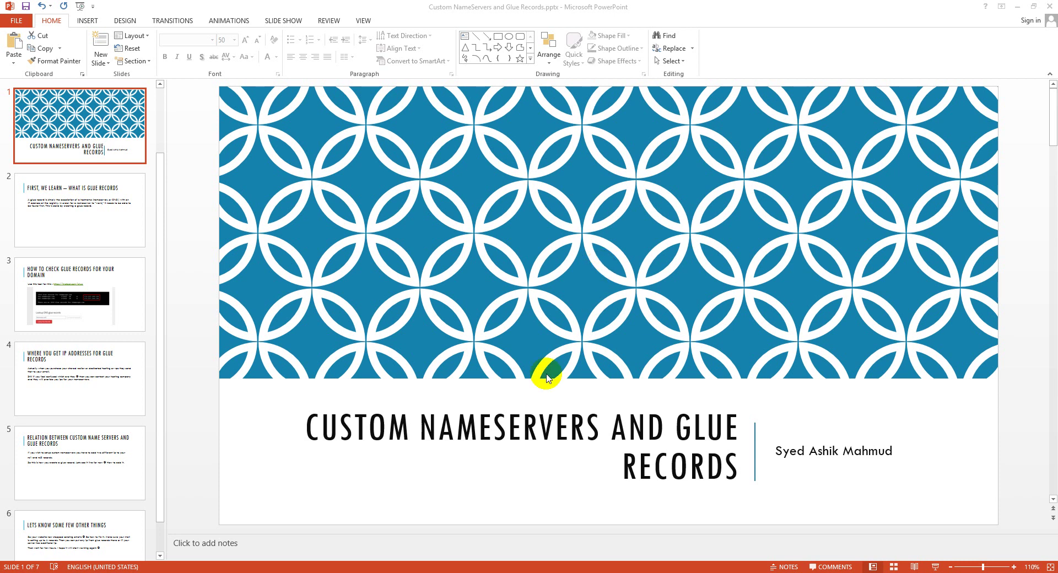
# - Step through slide 2 on glue records to slide 3, 'How to Check Glue Records for Your Domain'
pyautogui.click(106, 223)
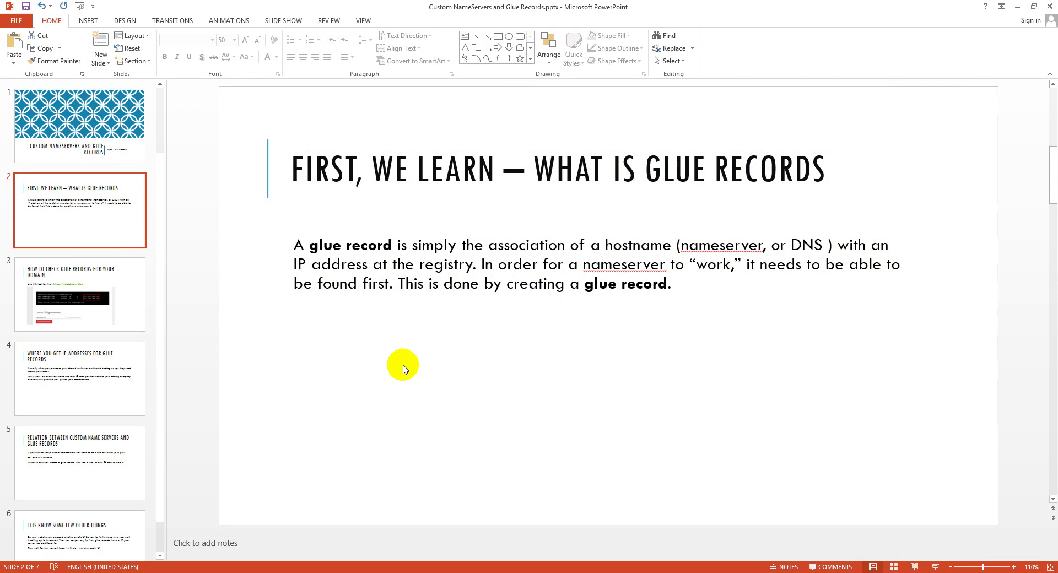
pyautogui.click(104, 298)
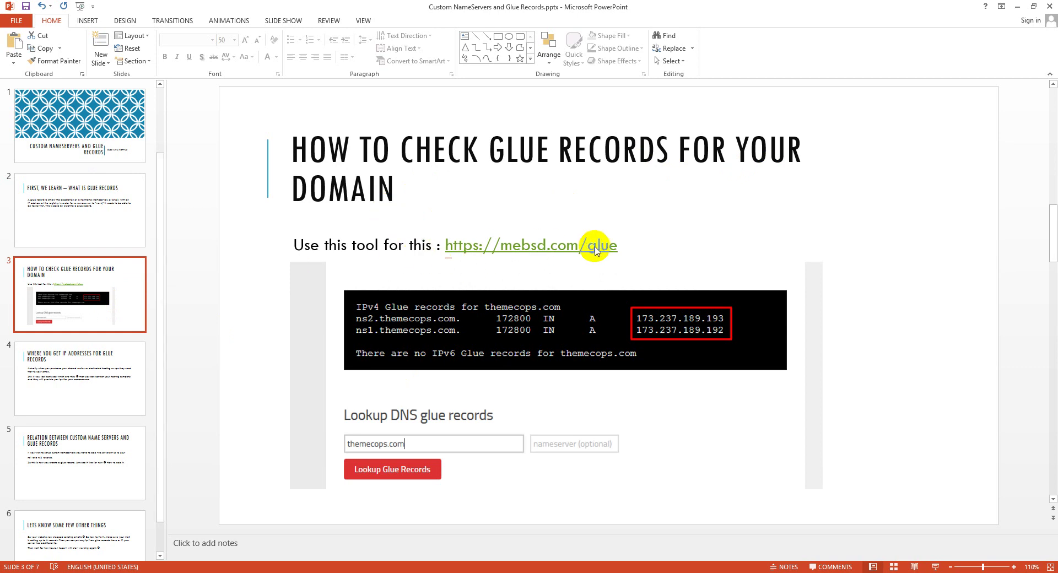
# - Advance from slide 3 to slide 4, 'Where You Get IP Addresses for Glue Records'
pyautogui.click(618, 247)
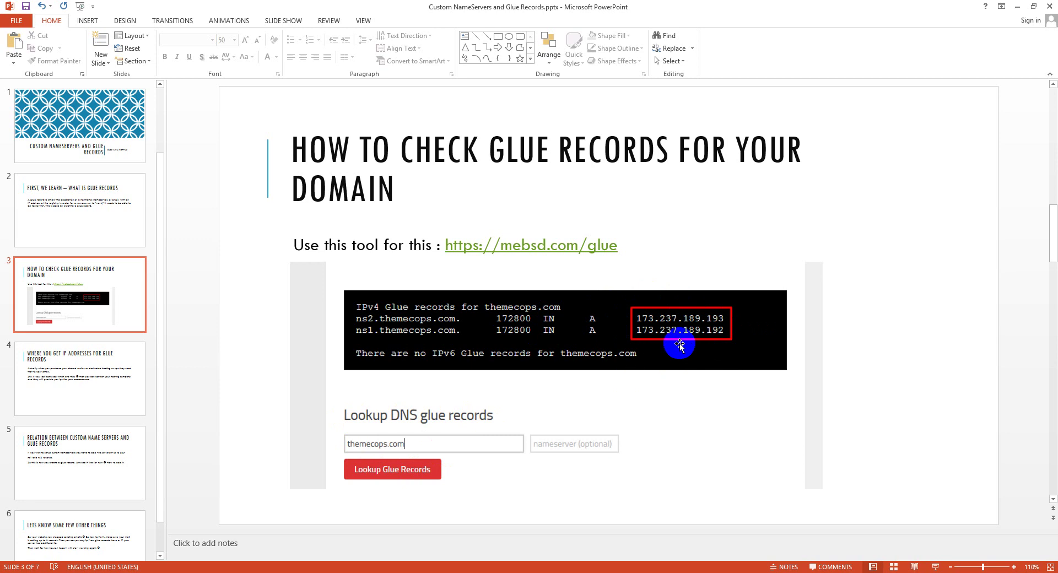
pyautogui.click(116, 380)
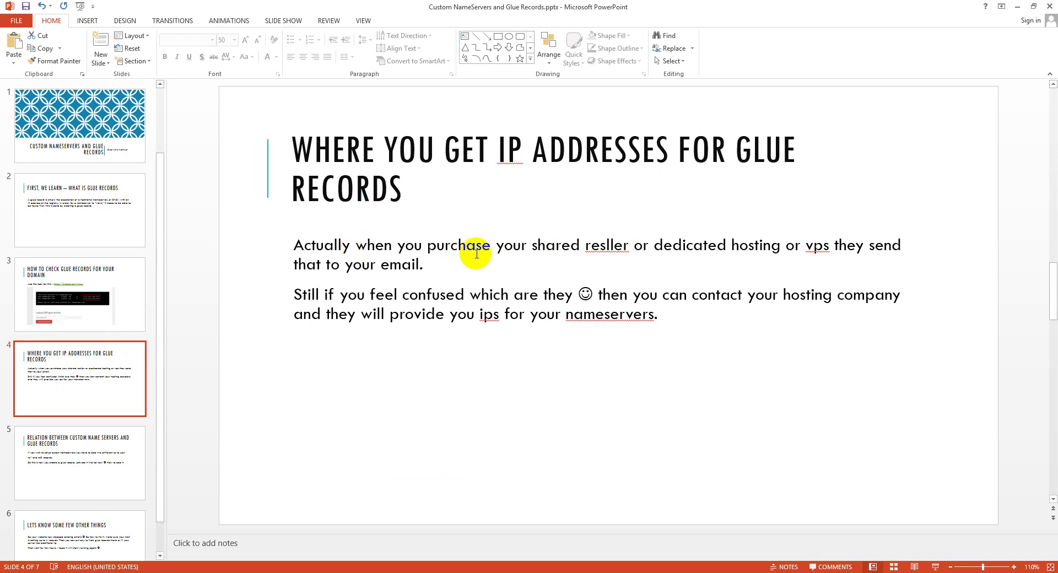
# - Correct 'resller' to 'reseller' on slide 4, then move to slide 5 on custom name servers
pyautogui.rightClick(605, 249)
pyautogui.click(617, 260)
pyautogui.click(650, 294)
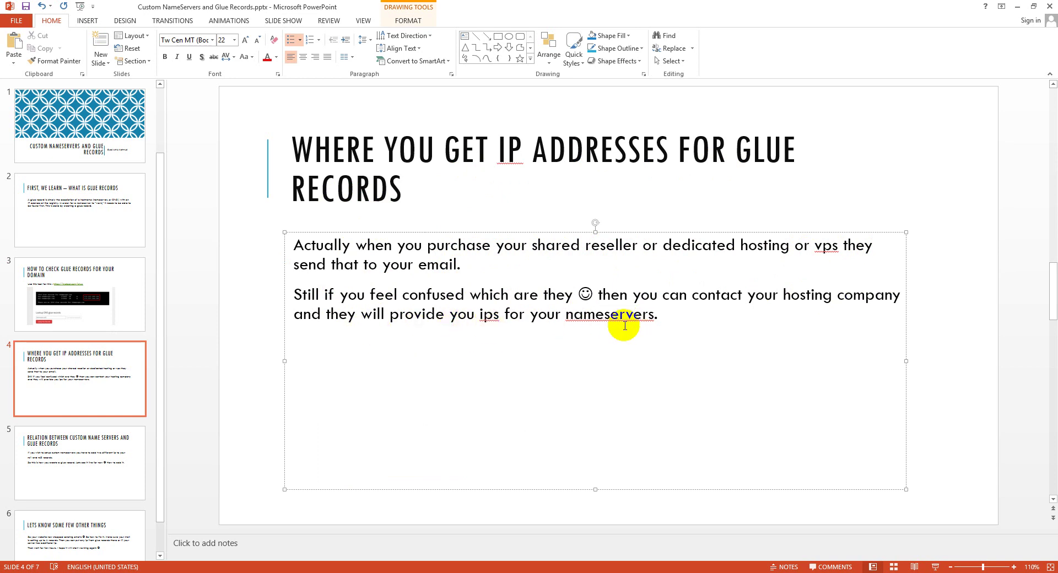
pyautogui.click(94, 462)
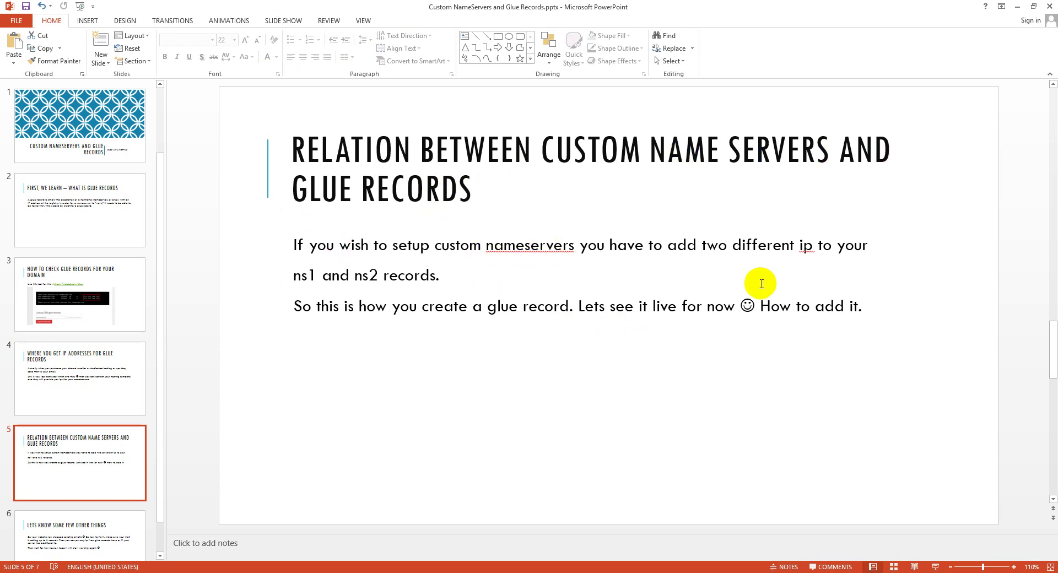
# - Change 'ip' to 'ips' on slide 5 so it reads 'two different ips', and select ns2
pyautogui.rightClick(806, 246)
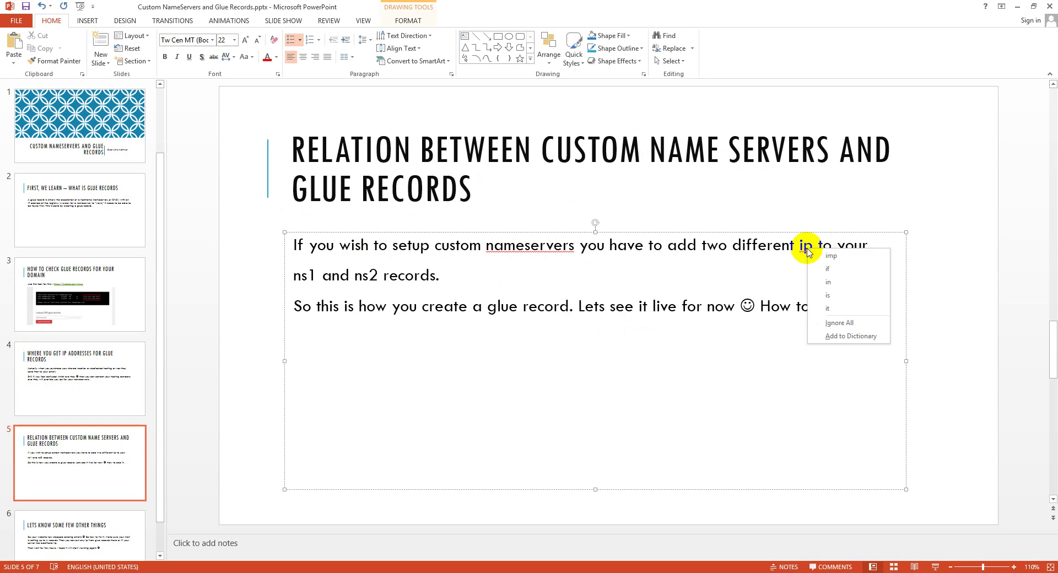
pyautogui.press('Escape')
pyautogui.click(813, 246)
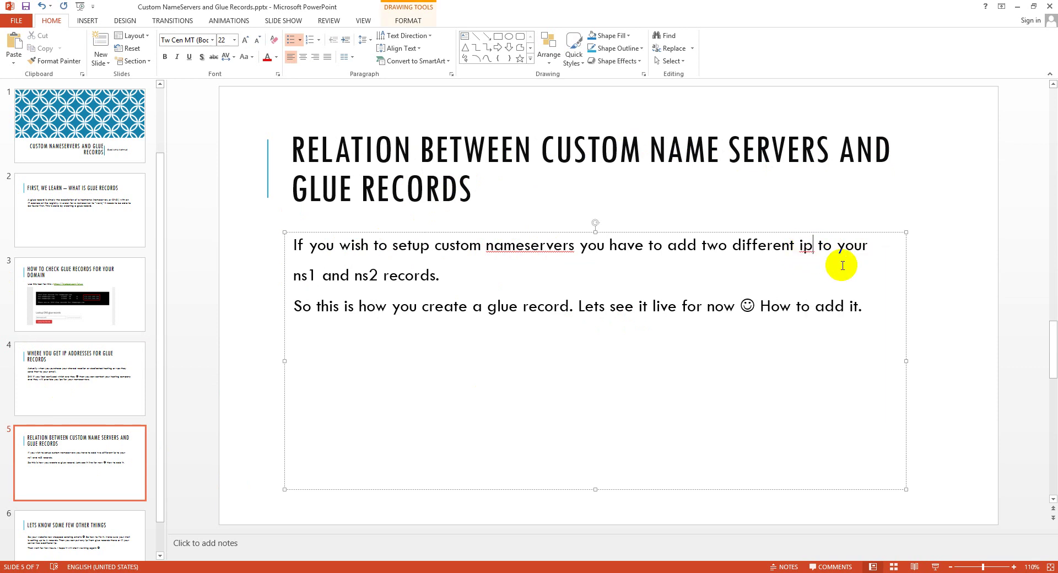
pyautogui.doubleClick(365, 287)
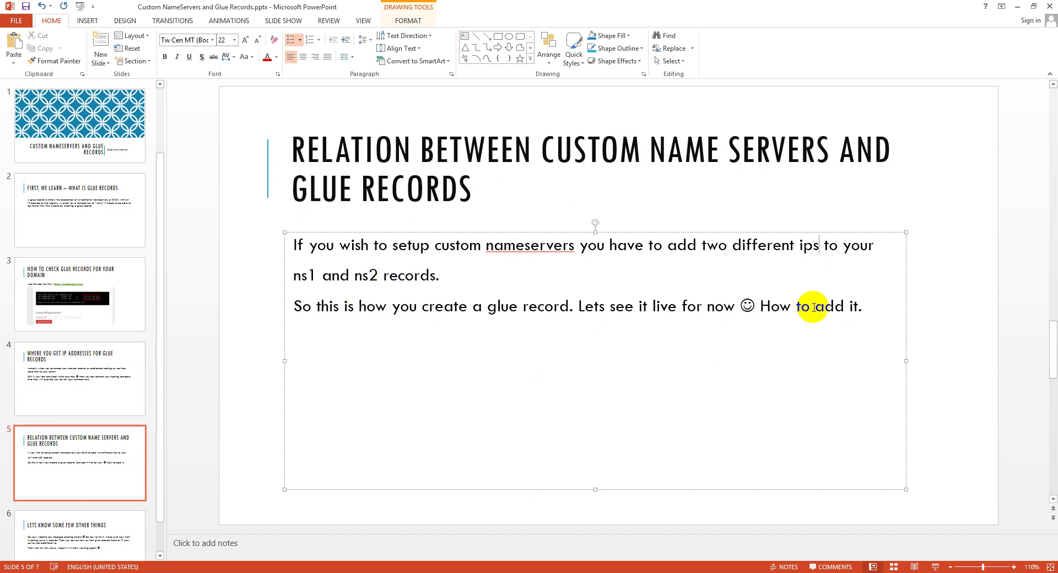
pyautogui.hotkey('alt', 'Tab')
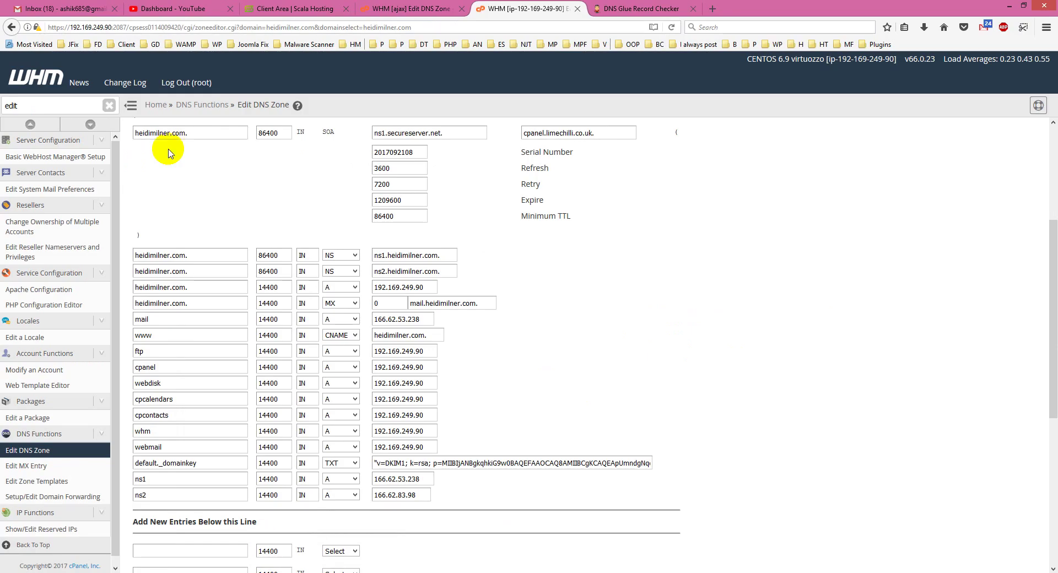
pyautogui.scroll(3, 168, 154)
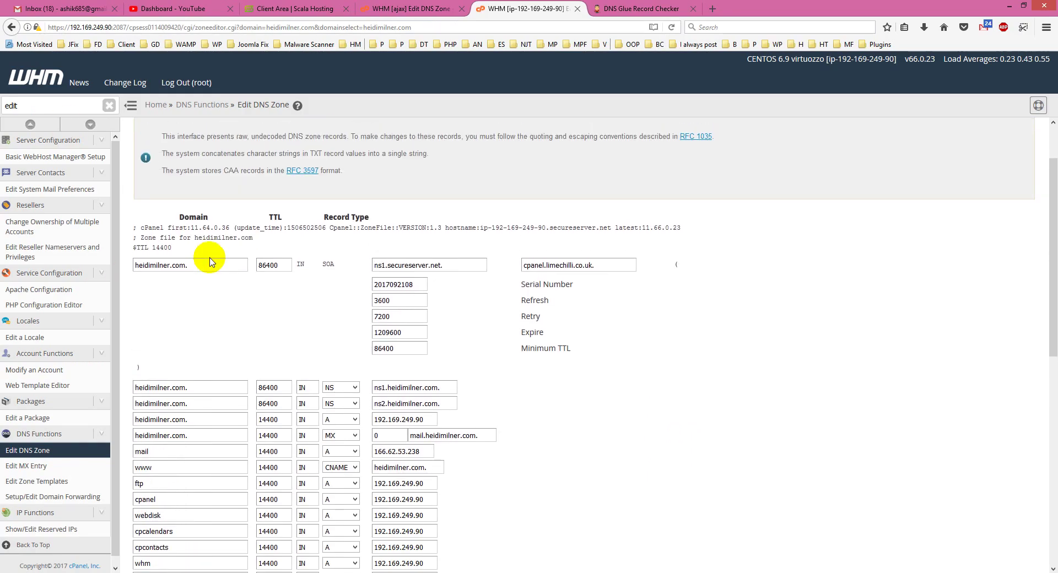
pyautogui.scroll(-4, 211, 261)
pyautogui.scroll(-2, 209, 256)
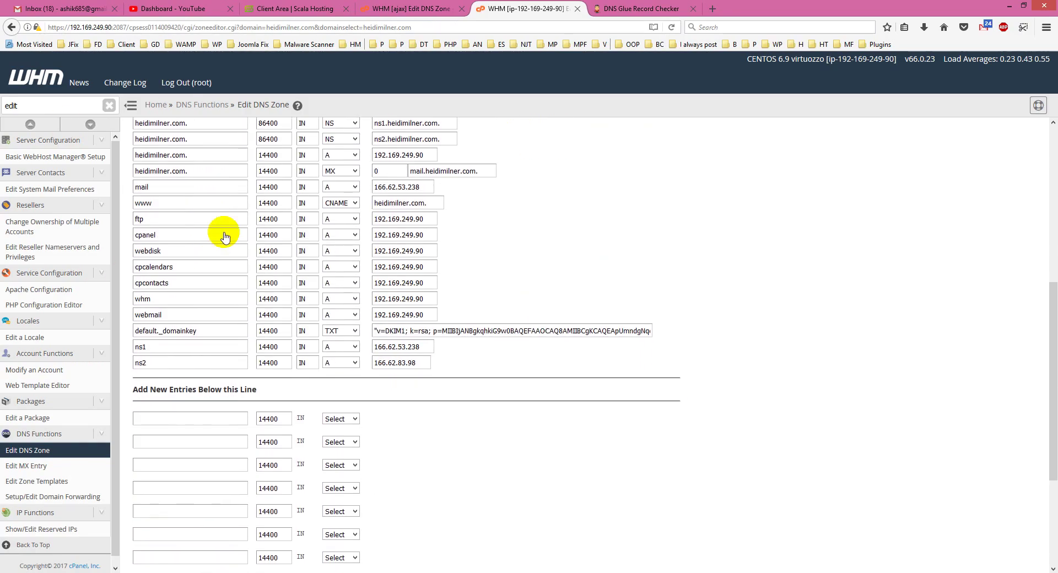
pyautogui.click(45, 105)
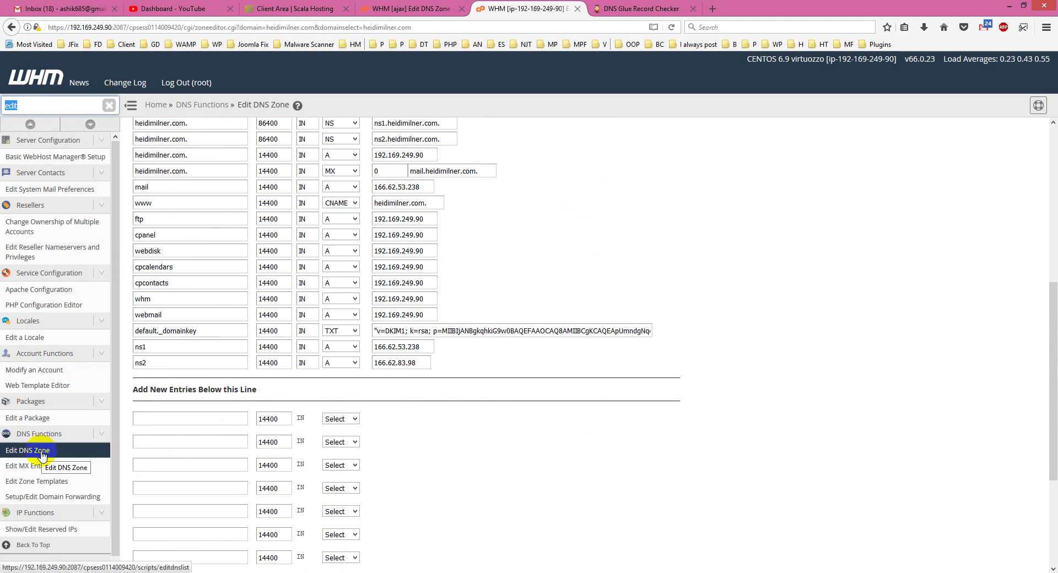
pyautogui.scroll(6, 189, 428)
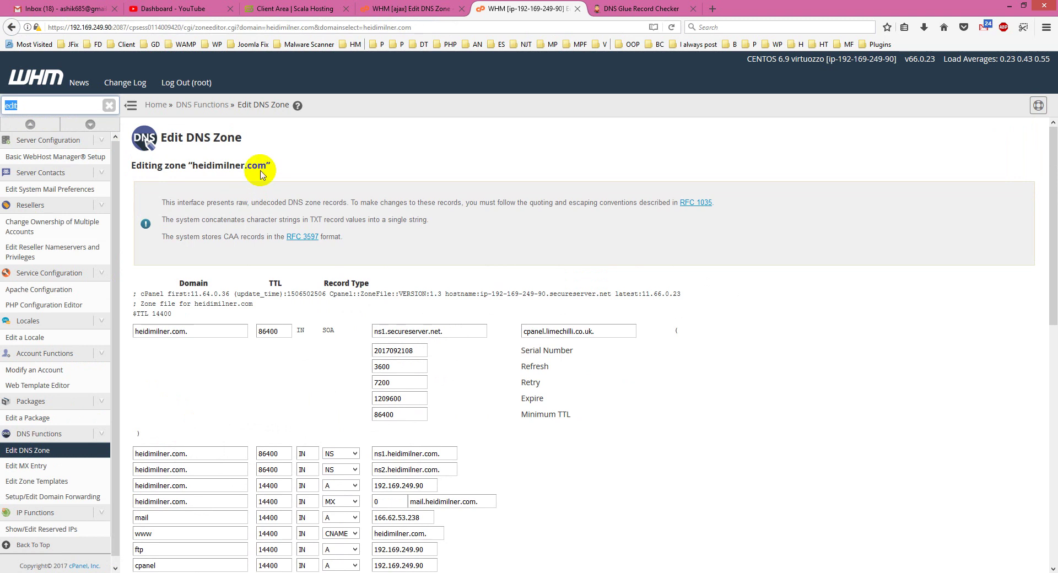
pyautogui.moveTo(269, 167); pyautogui.dragTo(197, 165)
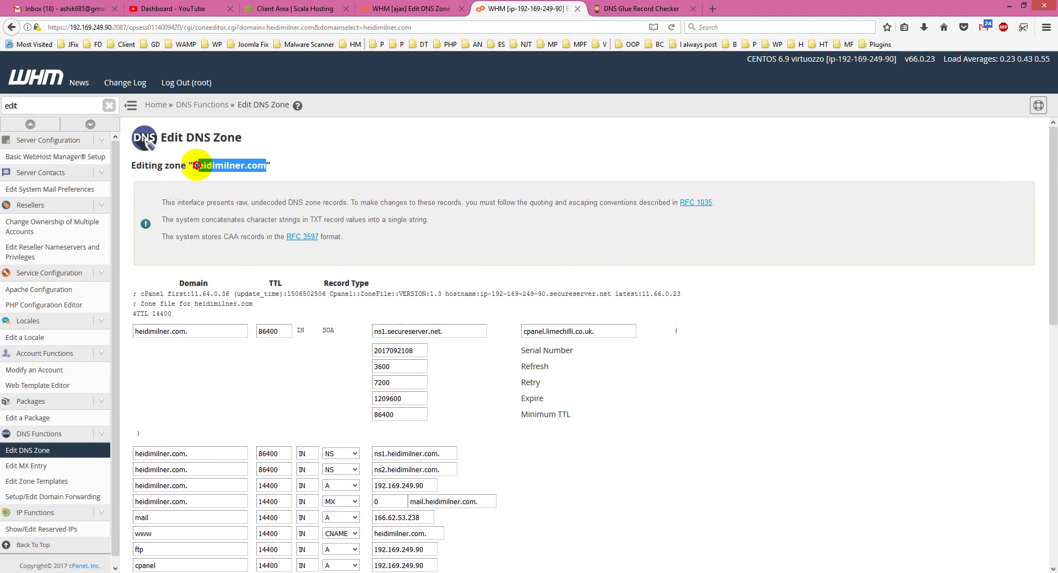
pyautogui.scroll(-3, 240, 288)
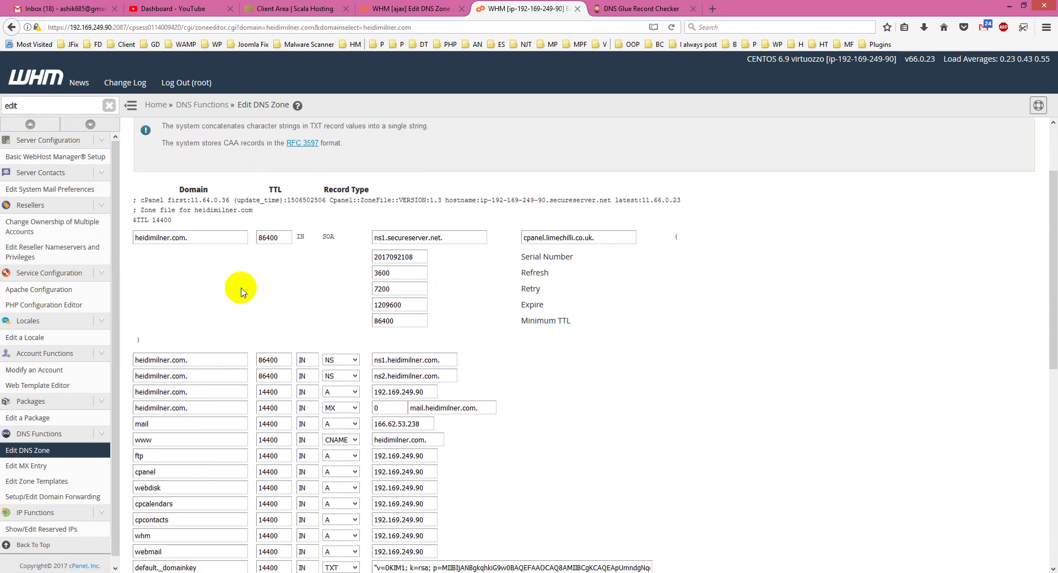
pyautogui.scroll(-5, 241, 292)
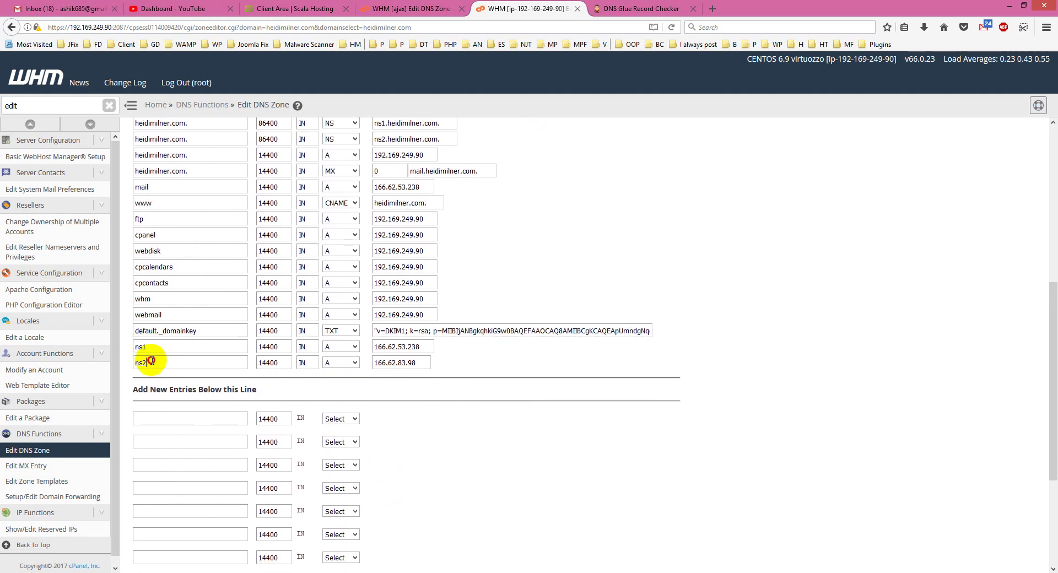
pyautogui.doubleClick(151, 363)
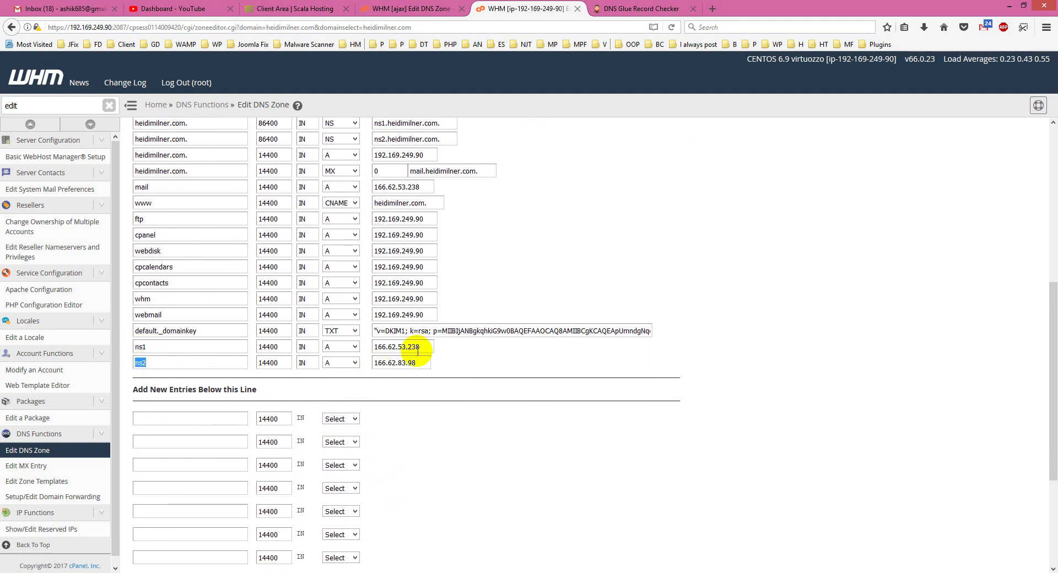
pyautogui.moveTo(421, 346); pyautogui.dragTo(371, 361)
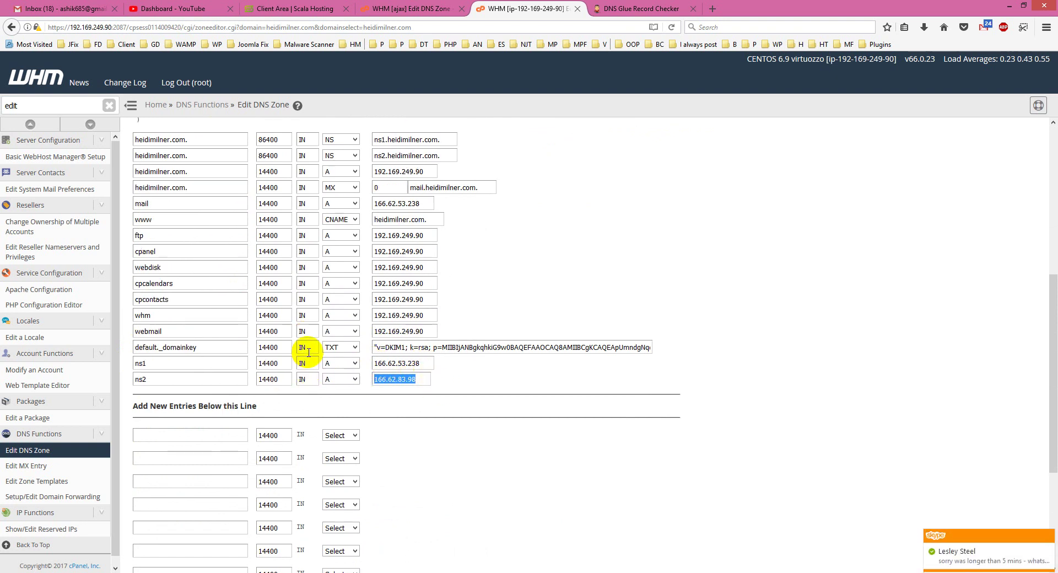
pyautogui.scroll(2, 309, 353)
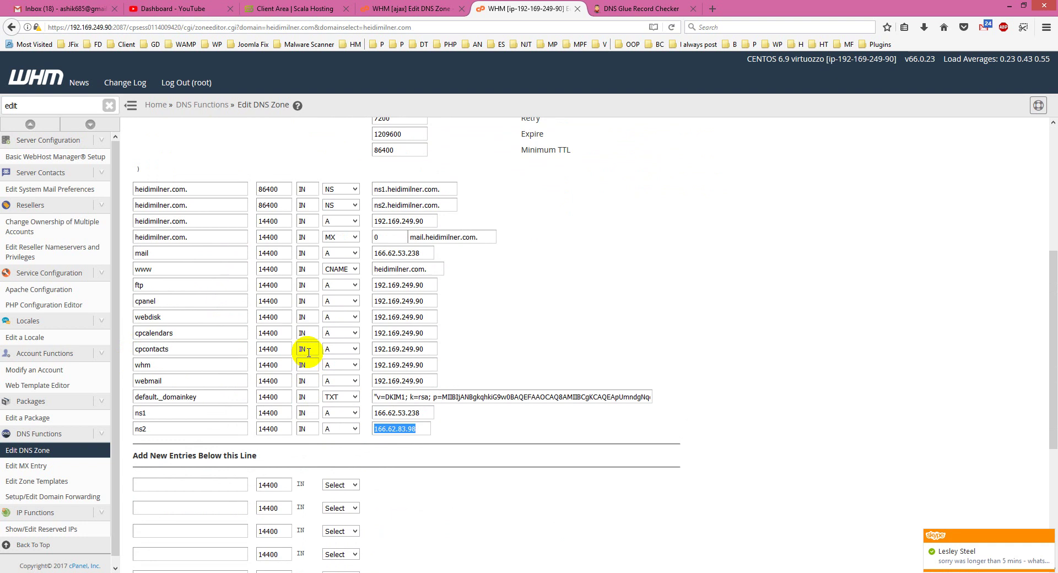
pyautogui.scroll(2, 309, 353)
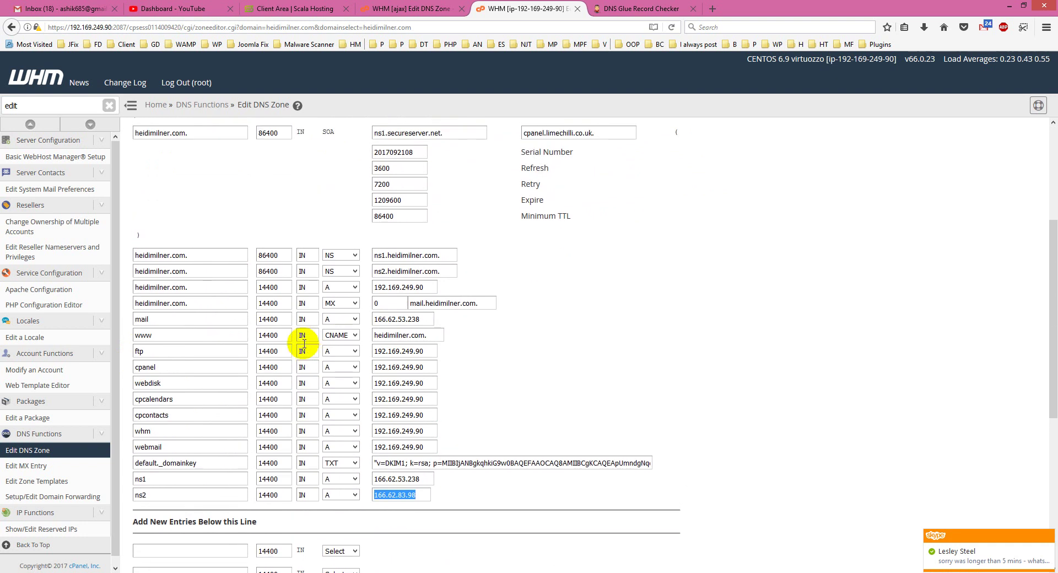
pyautogui.moveTo(441, 257); pyautogui.dragTo(366, 252)
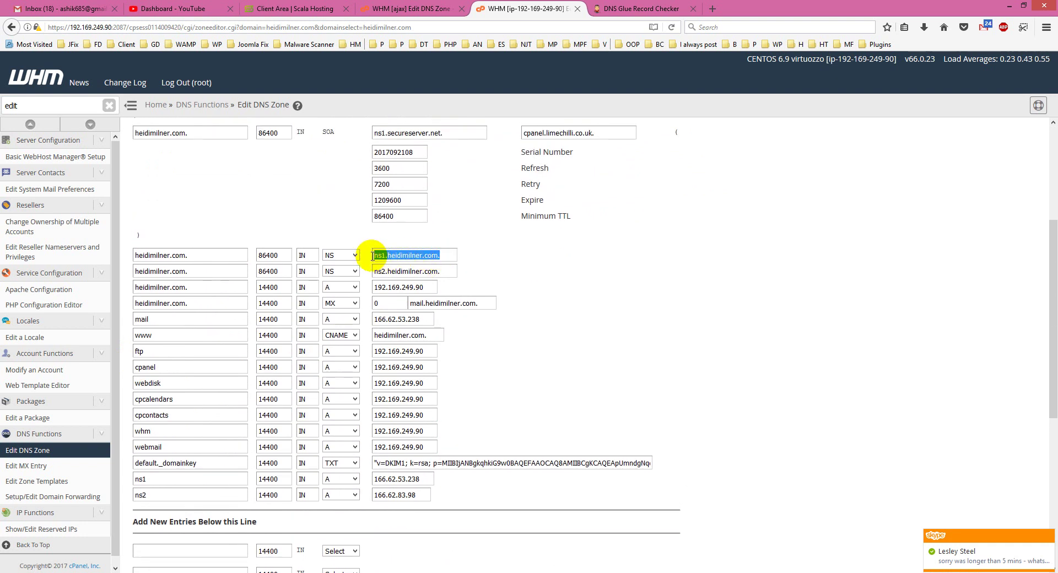
pyautogui.moveTo(189, 255); pyautogui.dragTo(137, 257)
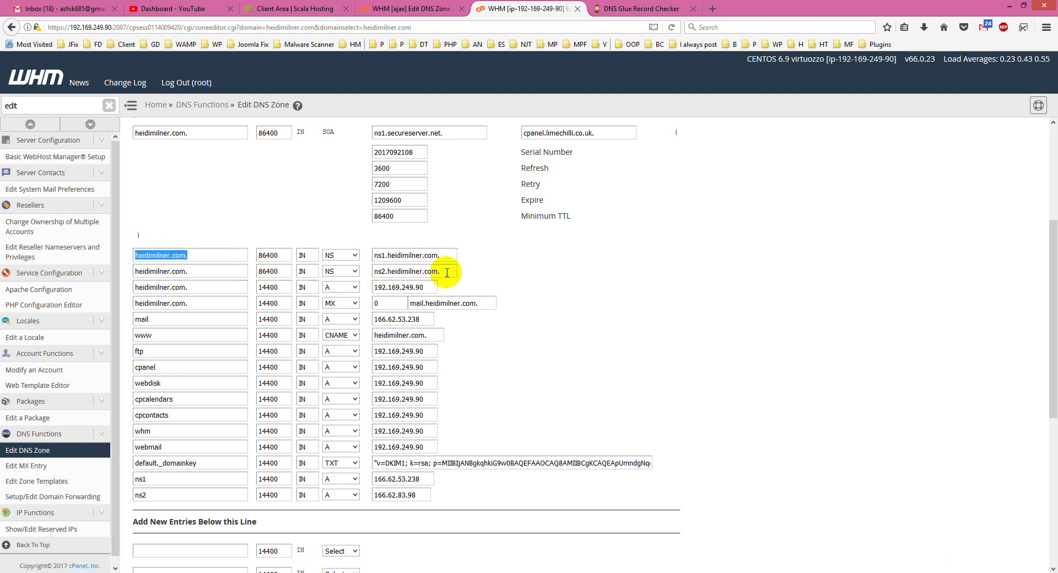
pyautogui.scroll(-2, 297, 407)
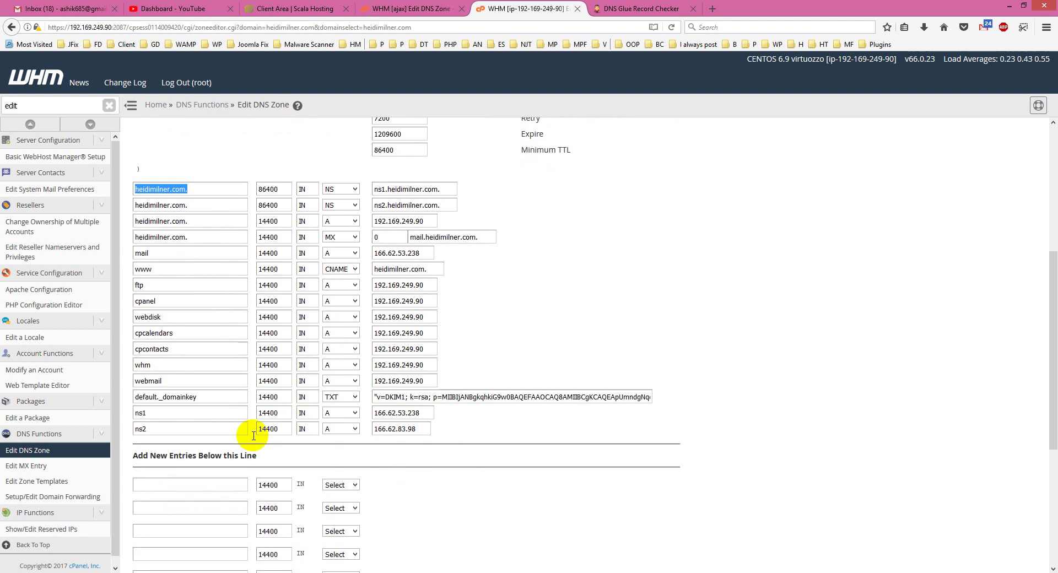
pyautogui.doubleClick(425, 412)
pyautogui.moveTo(425, 429); pyautogui.dragTo(358, 429)
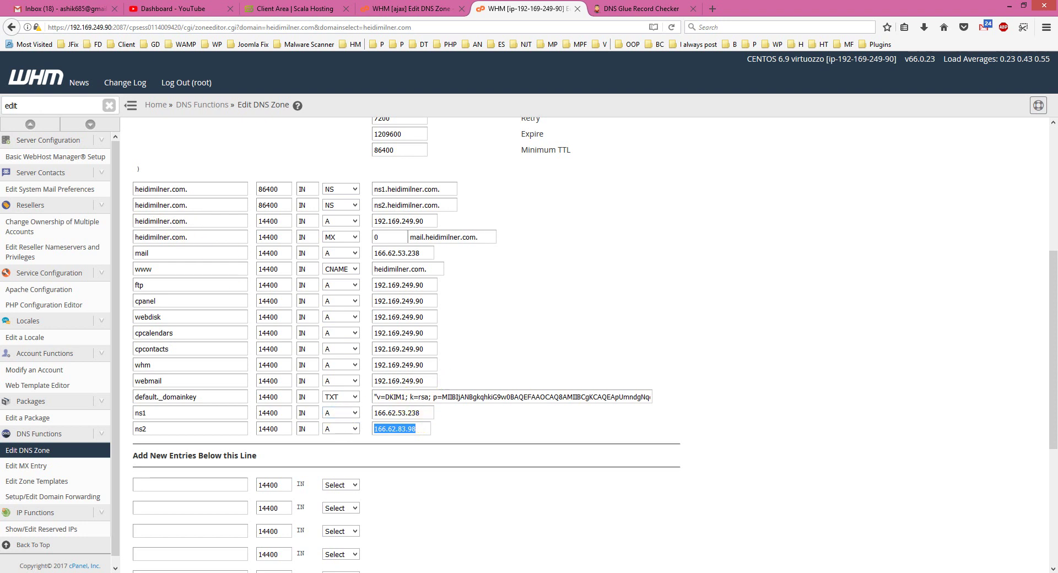
pyautogui.moveTo(428, 413); pyautogui.dragTo(375, 412)
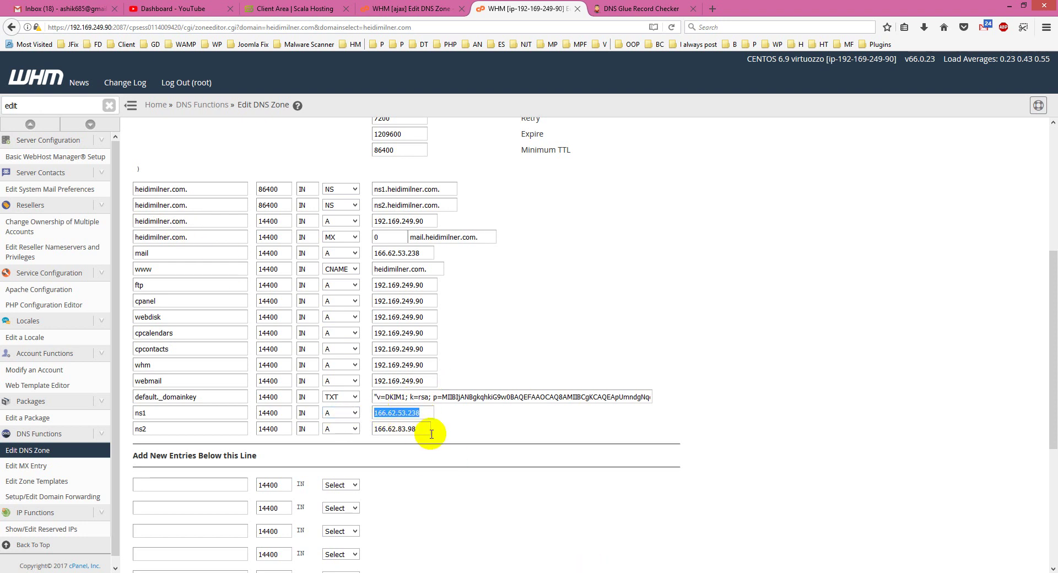
pyautogui.moveTo(431, 434); pyautogui.dragTo(360, 428)
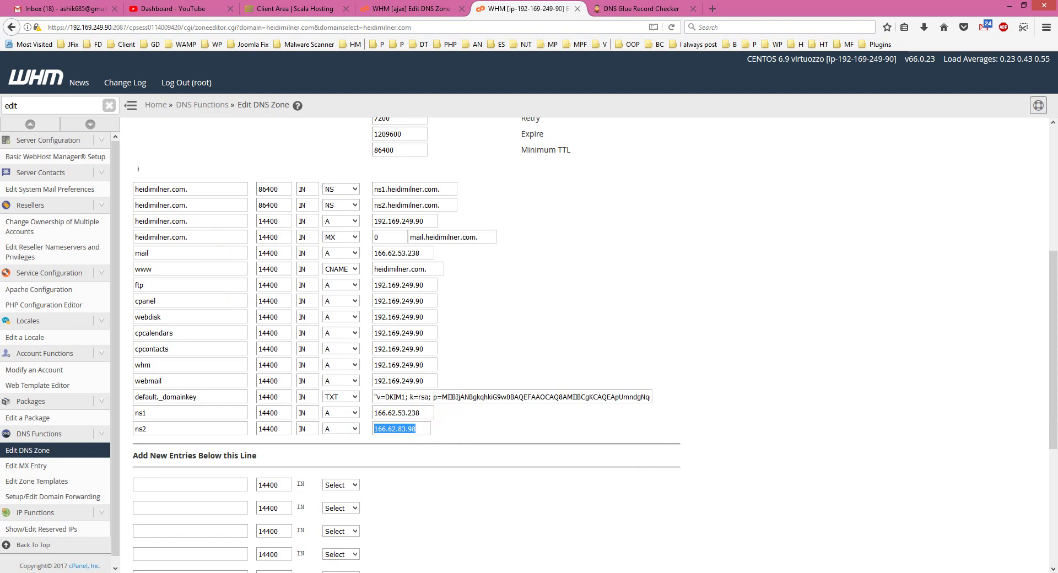
# - Show slide 6, then review WHM's mail A record and ns1 address 166.62.53.238 without changes
pyautogui.hotkey('alt', 'Tab')
pyautogui.click(99, 530)
pyautogui.moveTo(165, 253); pyautogui.dragTo(131, 253)
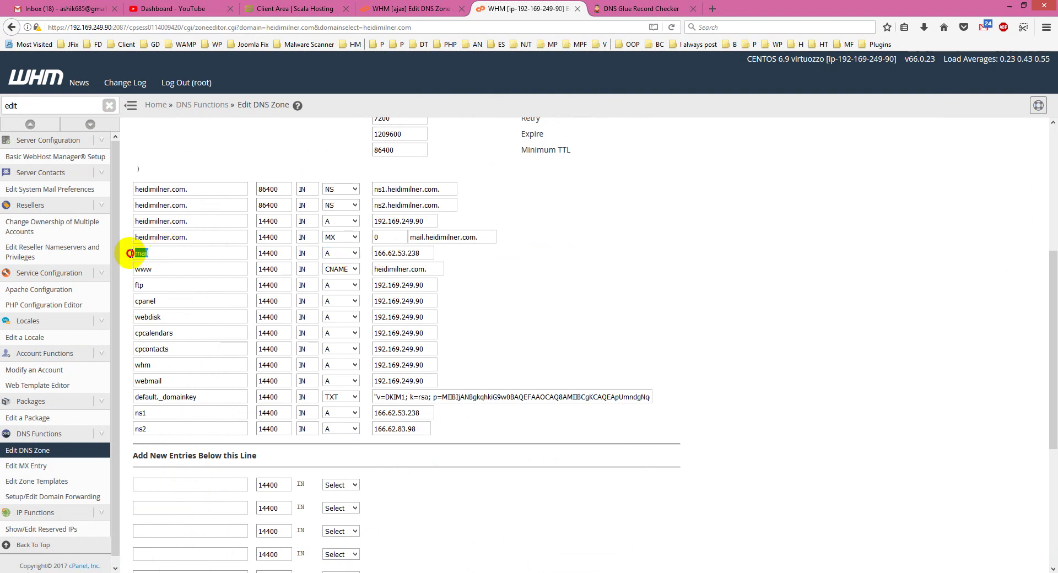
pyautogui.click(355, 255)
pyautogui.click(347, 266)
pyautogui.moveTo(421, 253); pyautogui.dragTo(373, 254)
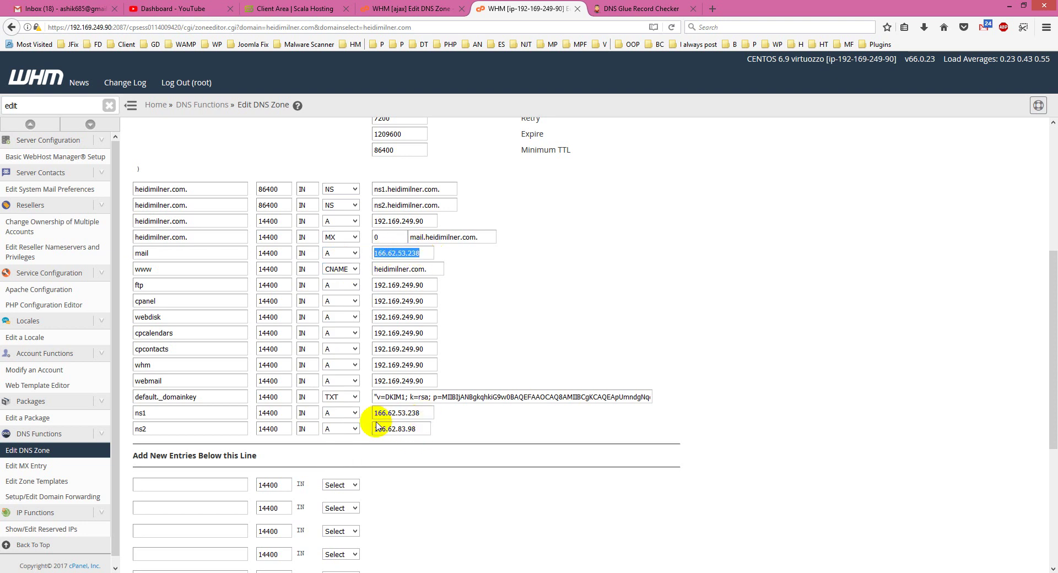
pyautogui.moveTo(421, 413); pyautogui.dragTo(378, 429)
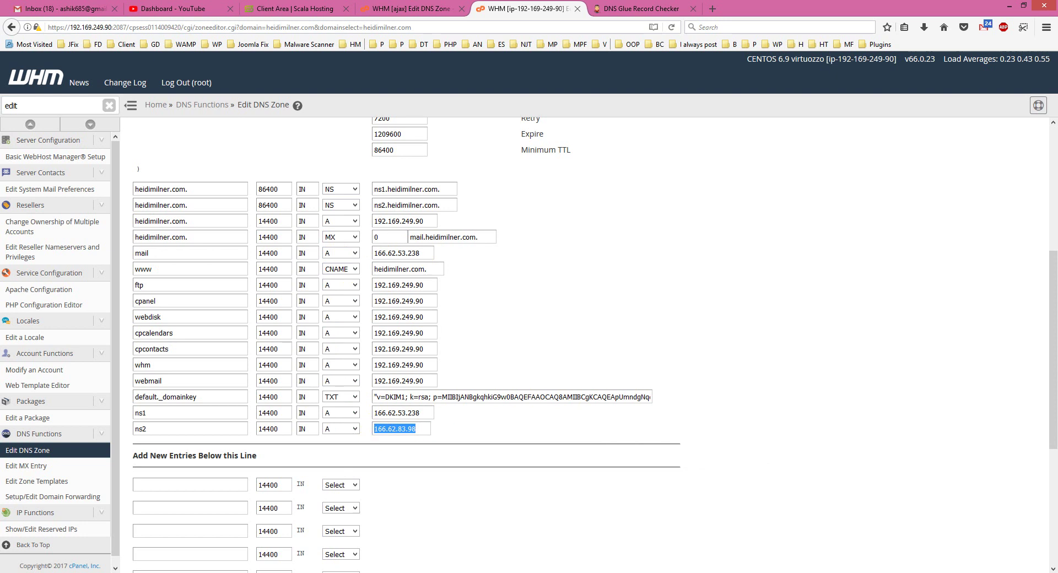
pyautogui.hotkey('alt', 'Tab')
pyautogui.click(62, 537)
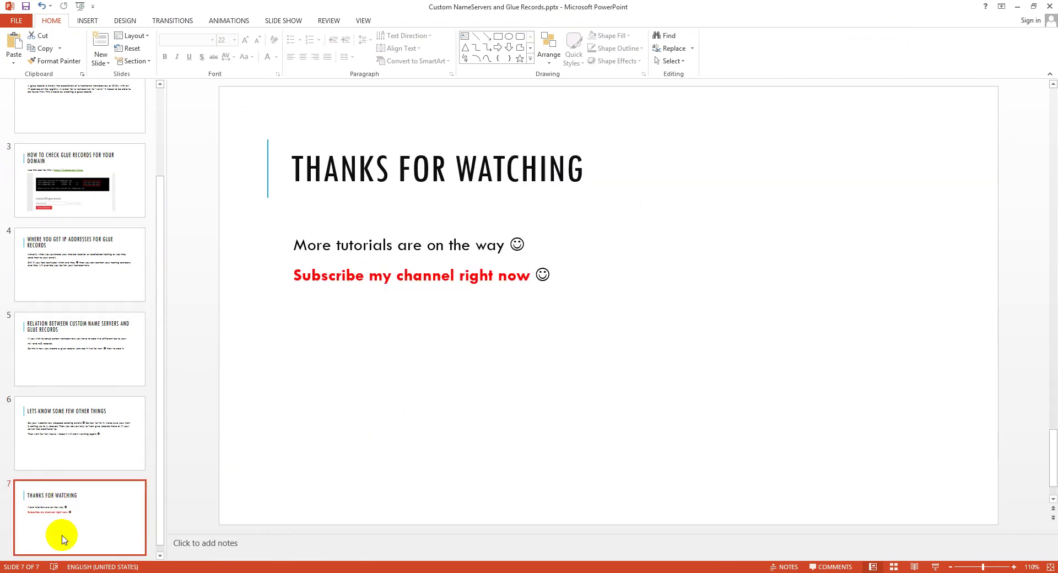